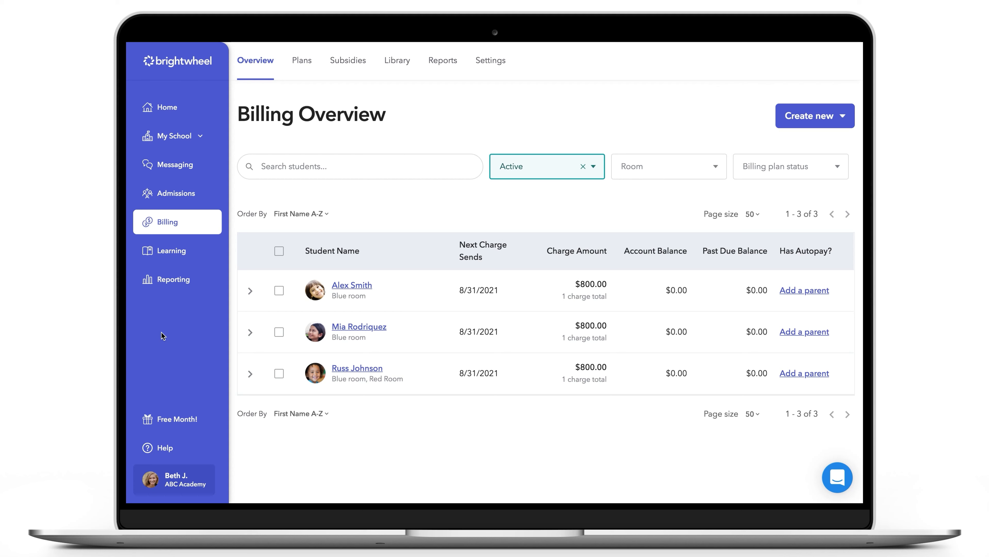
# Start a new variable charge in the billing library with category After School Care and description "M-F Afterschool fee"
pyautogui.click(397, 62)
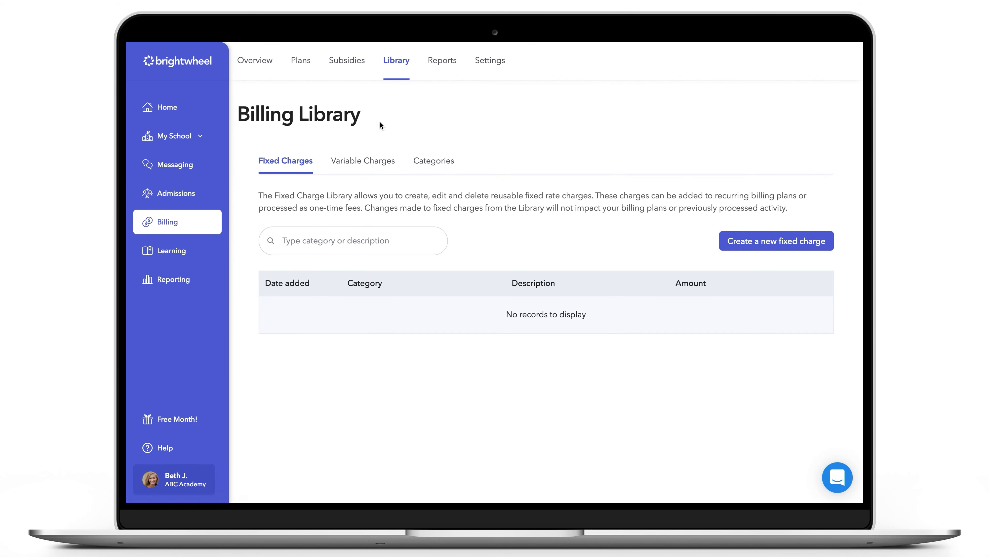
pyautogui.click(373, 164)
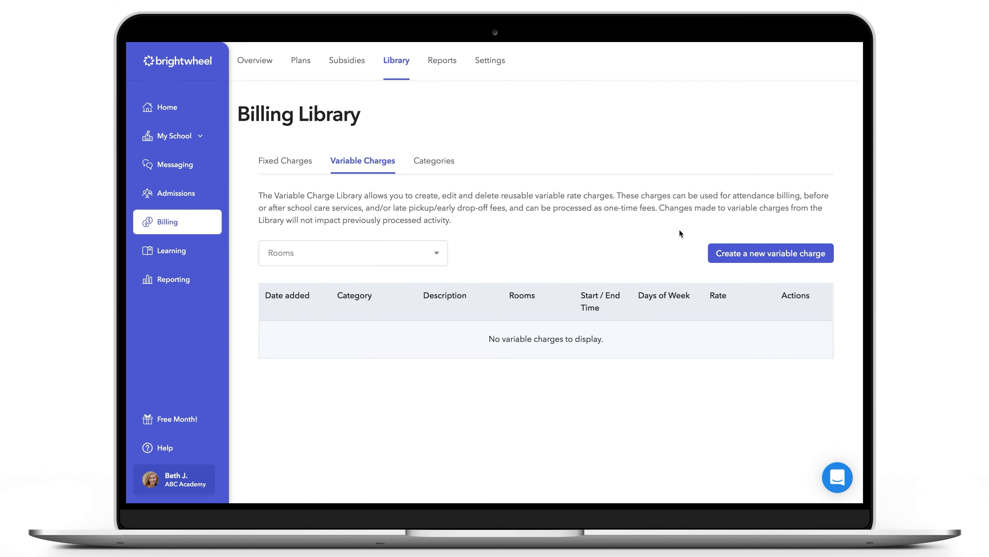
pyautogui.click(731, 255)
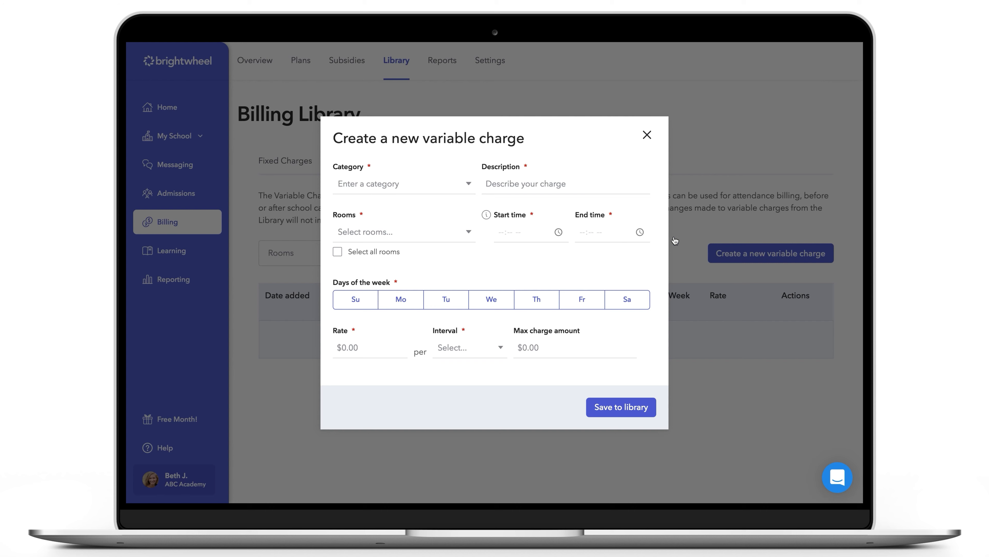
pyautogui.click(467, 188)
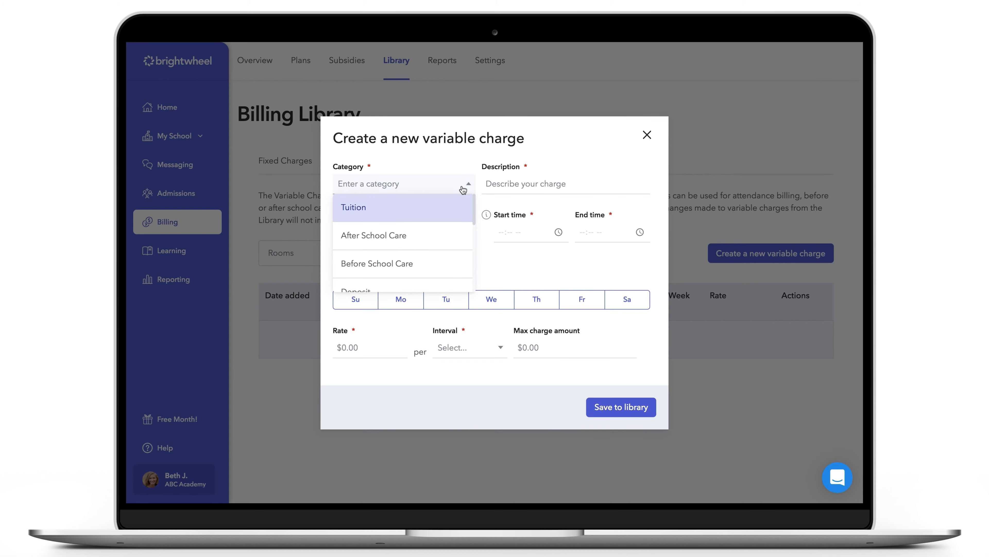
pyautogui.click(460, 237)
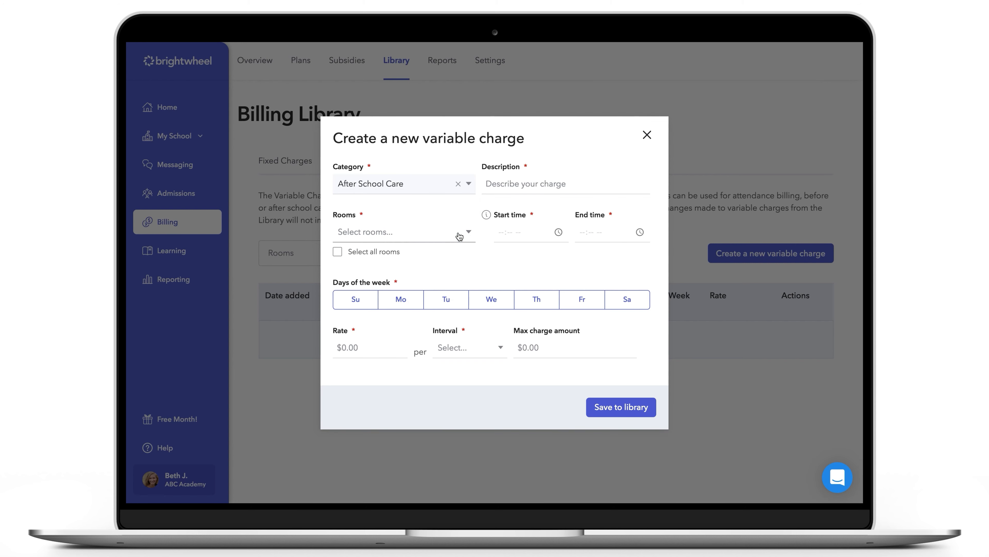
pyautogui.click(507, 185)
pyautogui.write('M-F ')
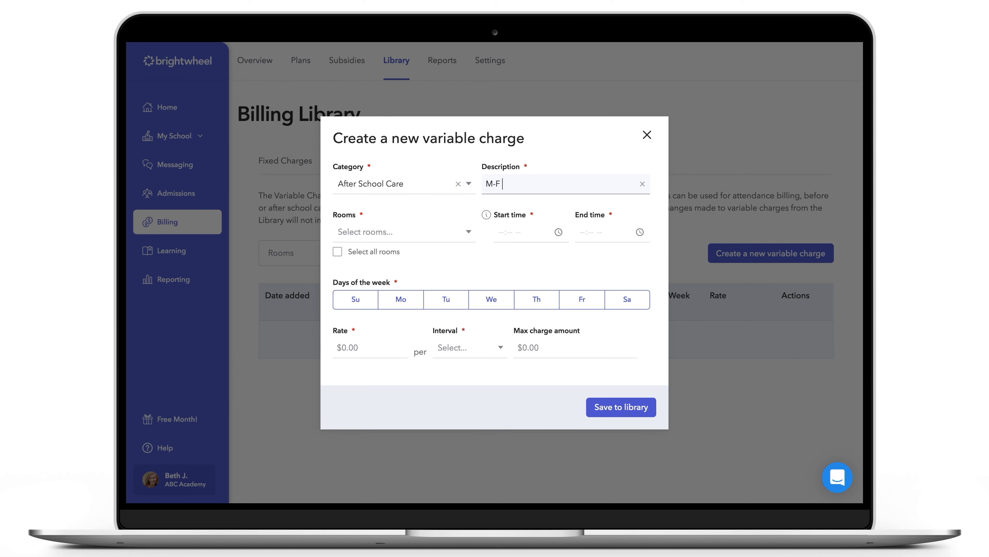
pyautogui.write('Afterschool fee')
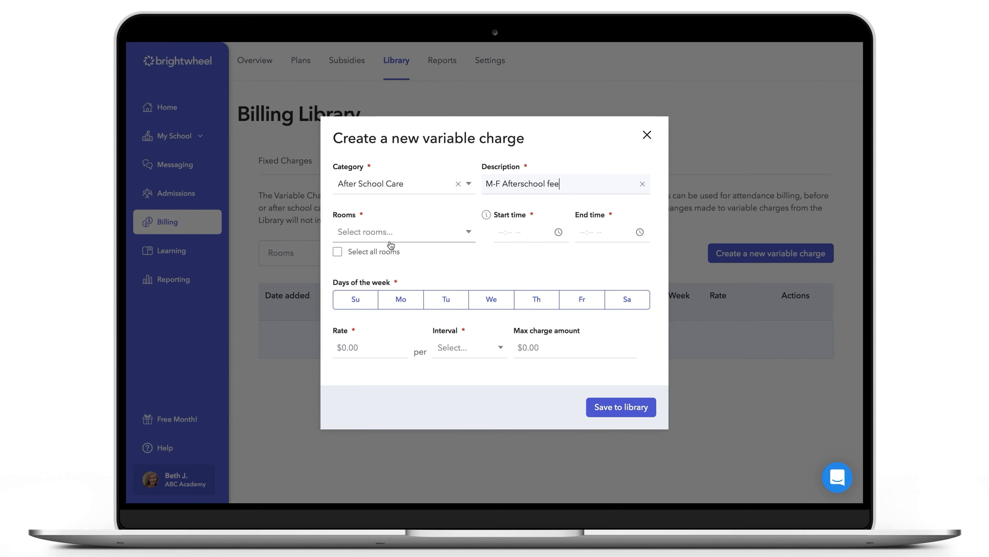
# Assign the new variable charge to the Blue room only
pyautogui.click(337, 251)
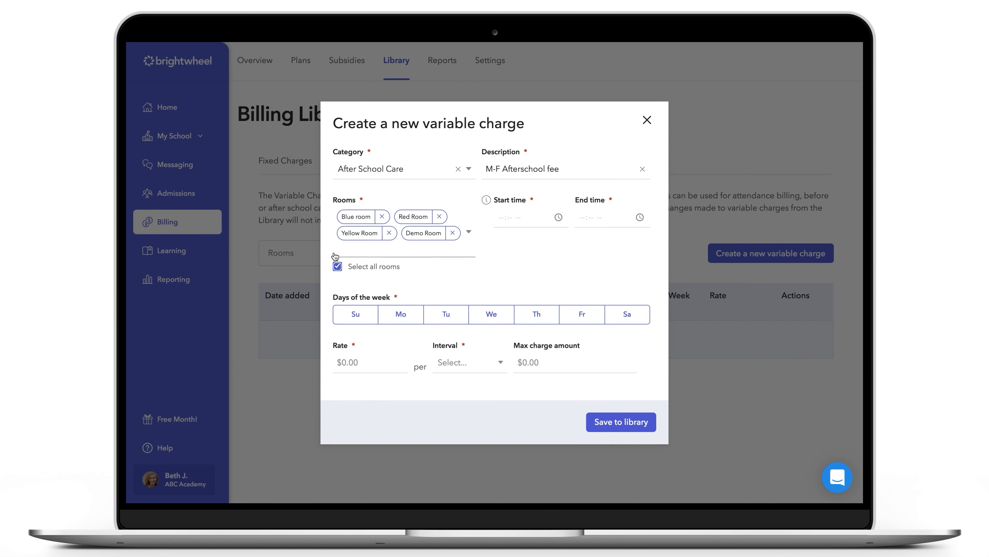
pyautogui.click(338, 266)
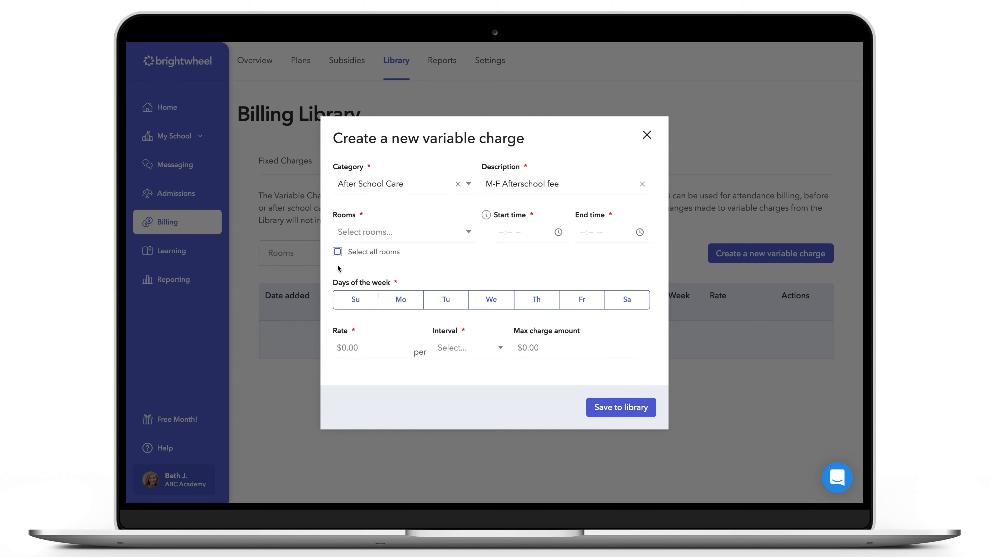
pyautogui.click(380, 236)
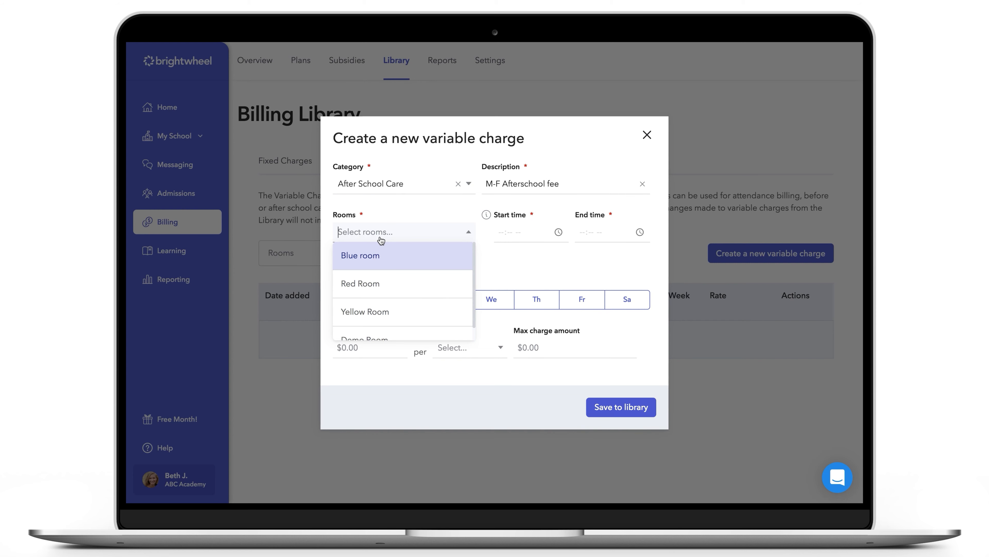
pyautogui.click(382, 256)
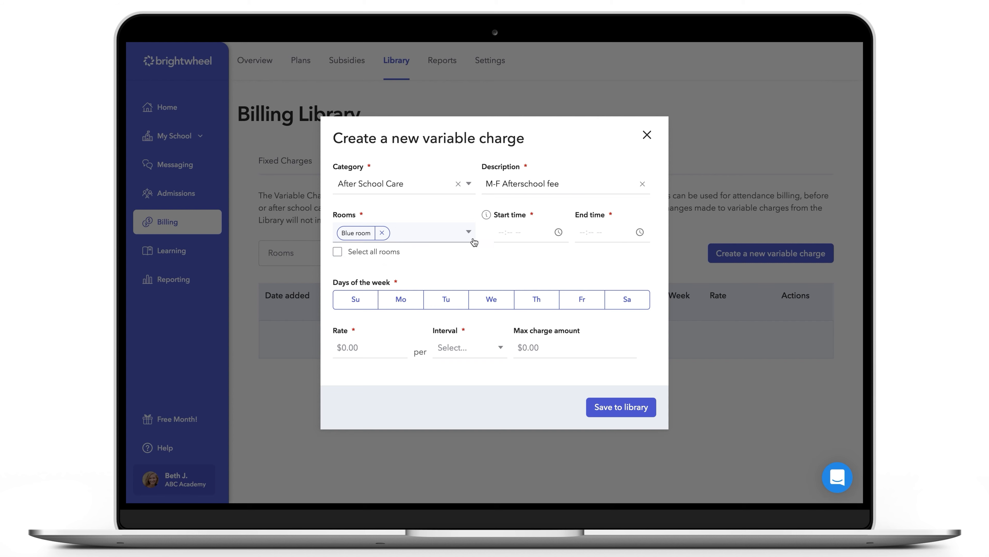
# Set the charge's hours from 05:30 PM to 07:30 PM and apply it Monday through Friday
pyautogui.click(496, 236)
pyautogui.write('0530p')
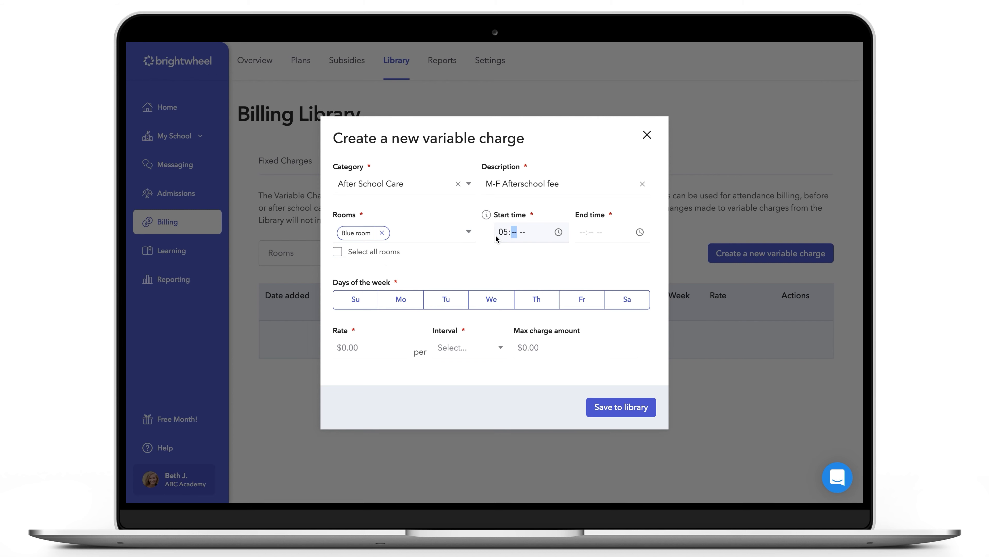
pyautogui.press('Tab')
pyautogui.write('0730p')
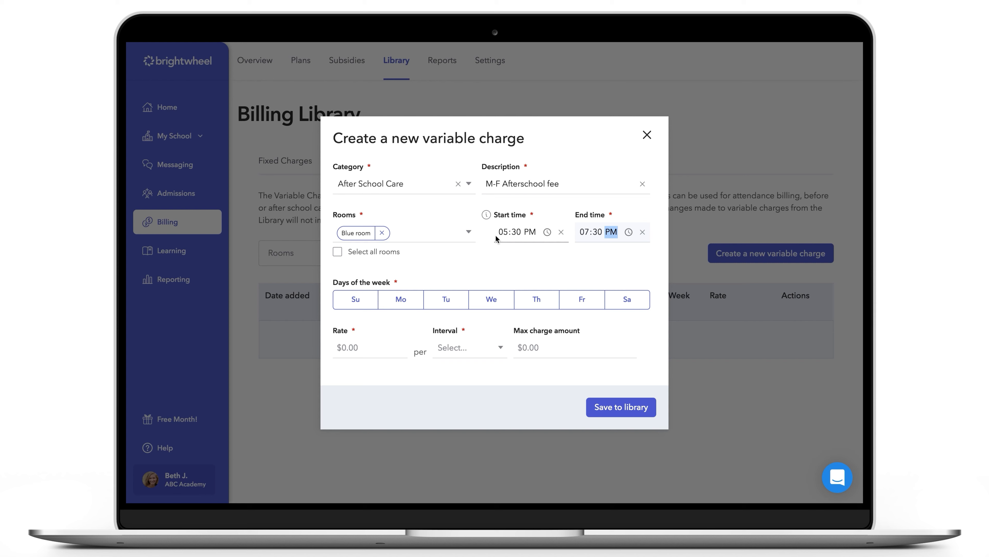
pyautogui.click(405, 302)
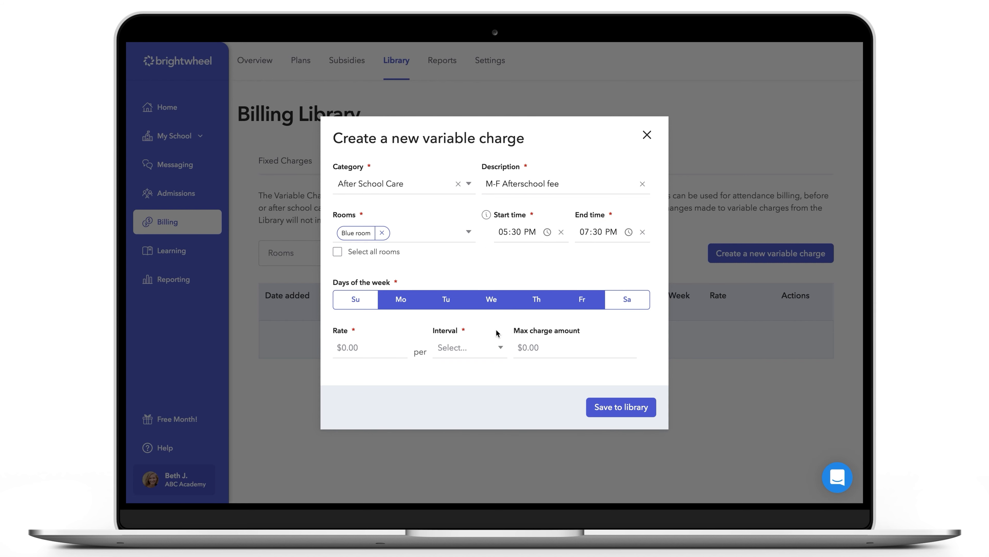
# Set the charge's rate to $15 per hour and save it to the library
pyautogui.click(363, 350)
pyautogui.write('15')
pyautogui.click(454, 348)
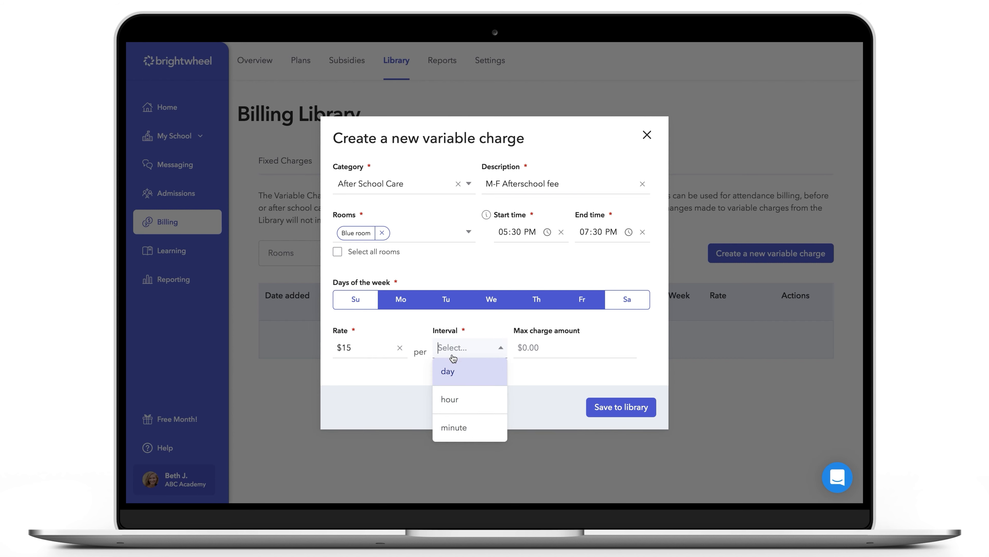
pyautogui.click(460, 395)
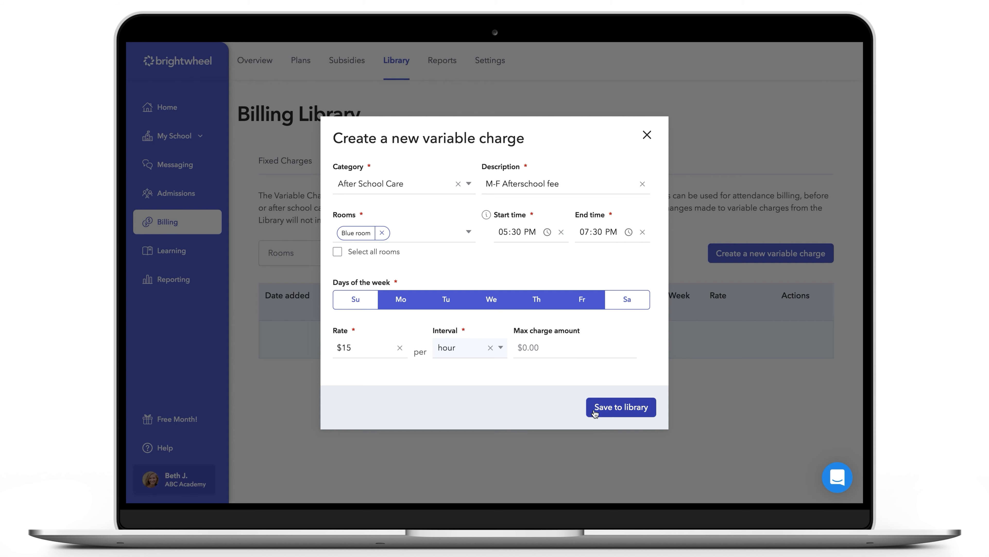
pyautogui.click(609, 410)
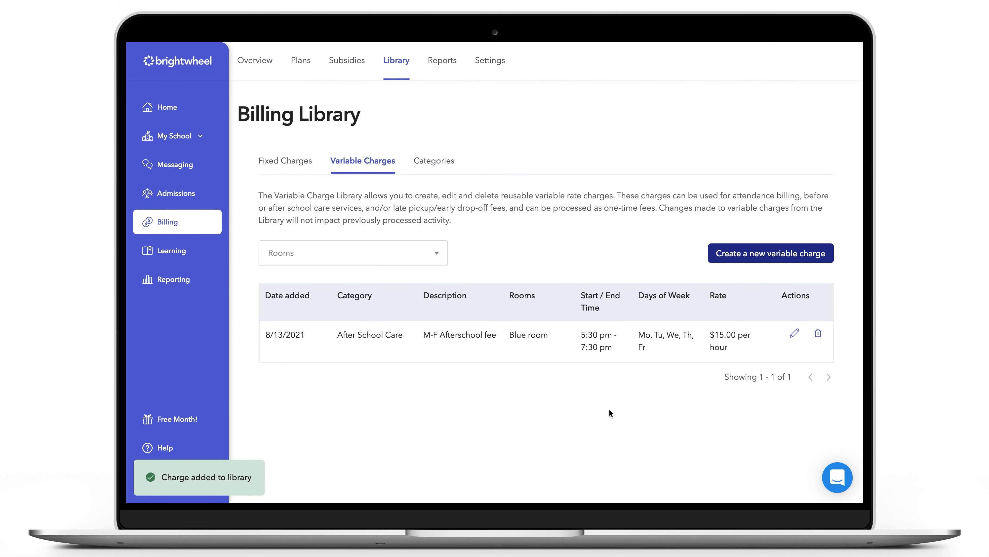
# Start an attendance charge for 08/09/2021 to 08/12/2021, using the M-F Afterschool fee, and proceed to the student review
pyautogui.click(198, 223)
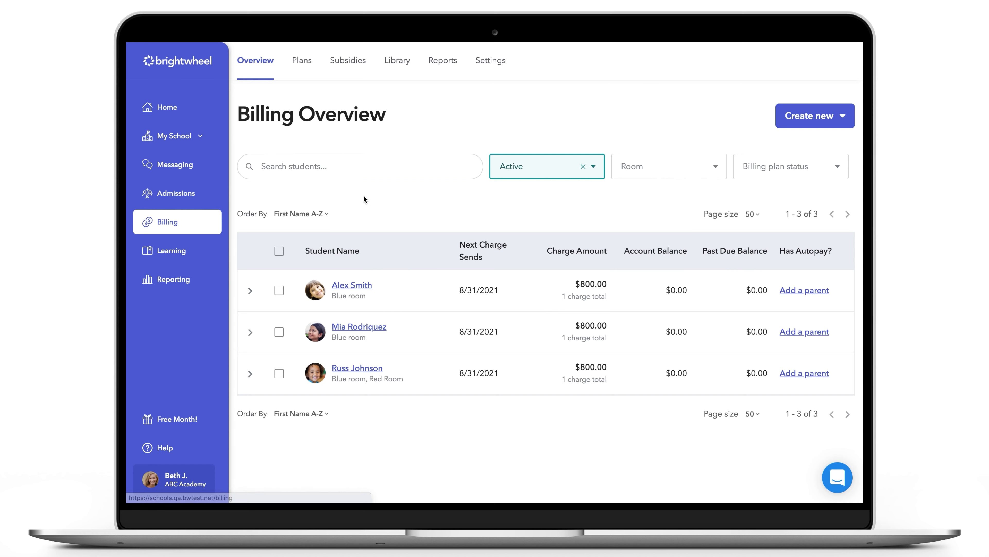
pyautogui.click(813, 118)
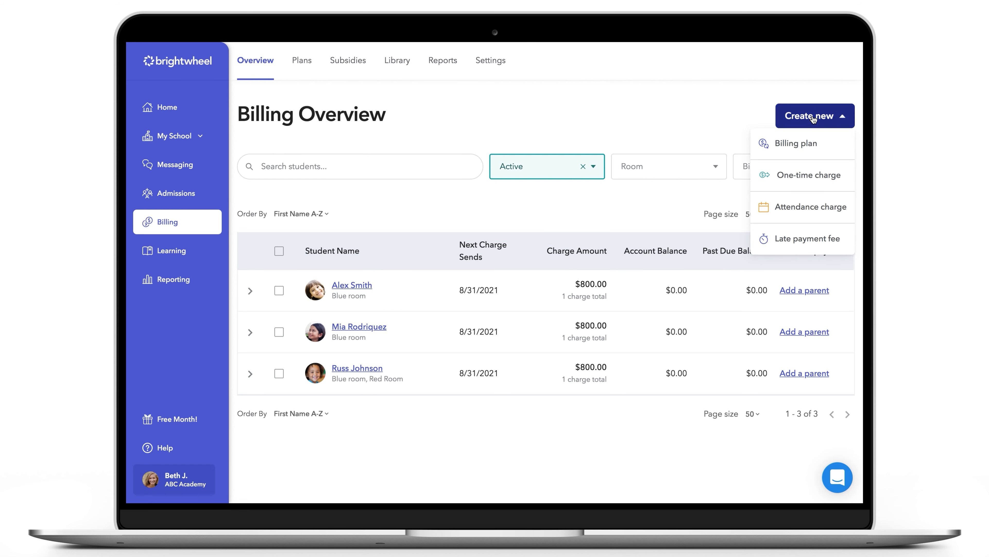
pyautogui.click(819, 204)
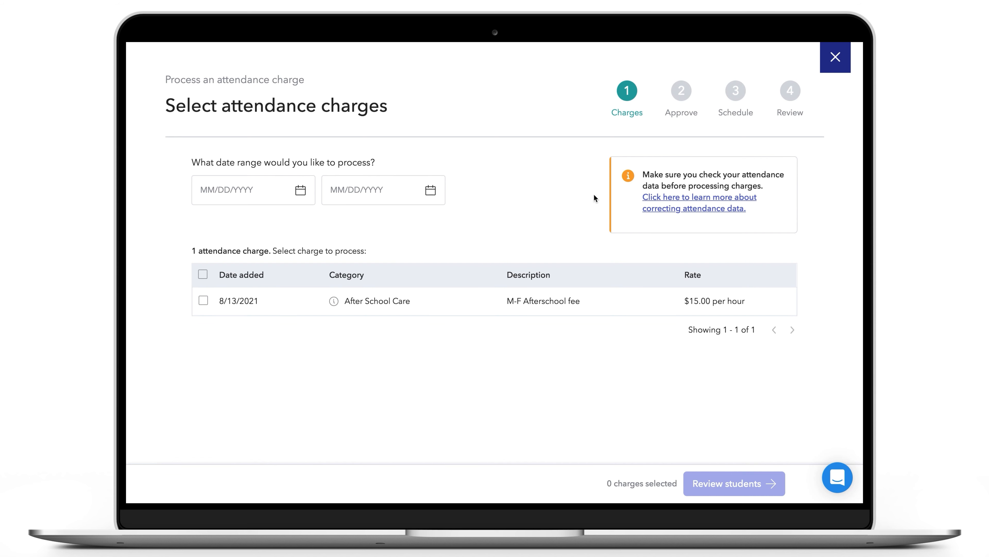
pyautogui.click(300, 191)
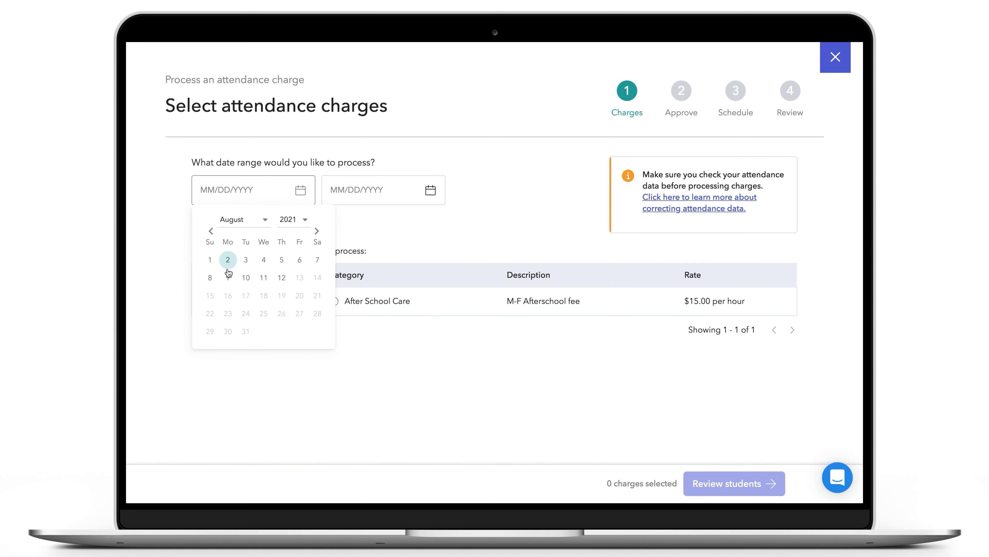
pyautogui.click(227, 259)
pyautogui.click(351, 191)
pyautogui.write('08/12/2021')
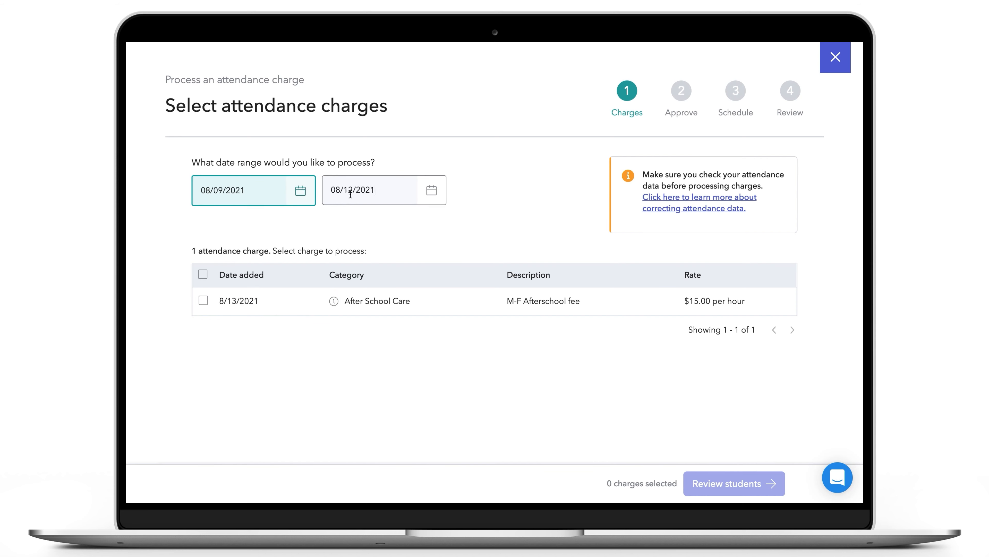
pyautogui.click(353, 217)
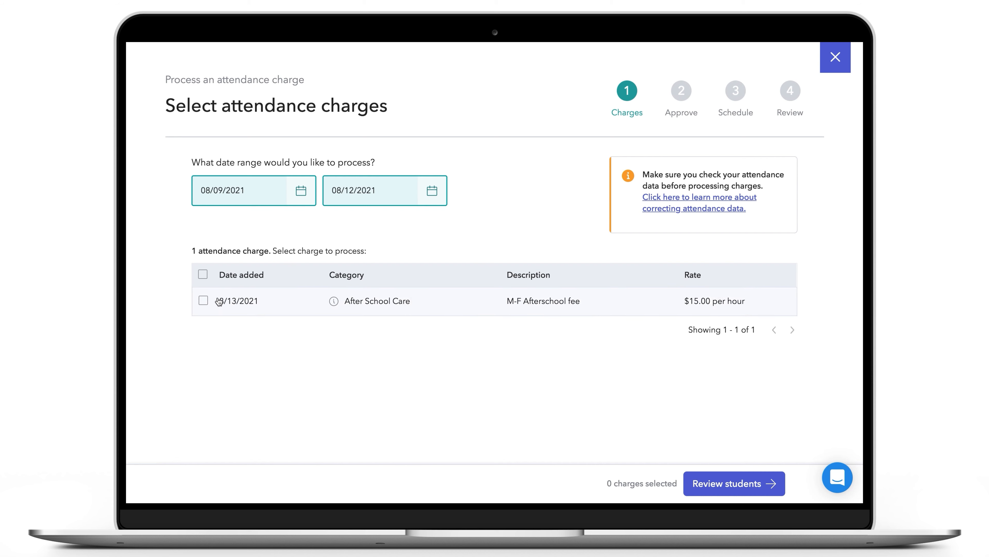
pyautogui.click(203, 301)
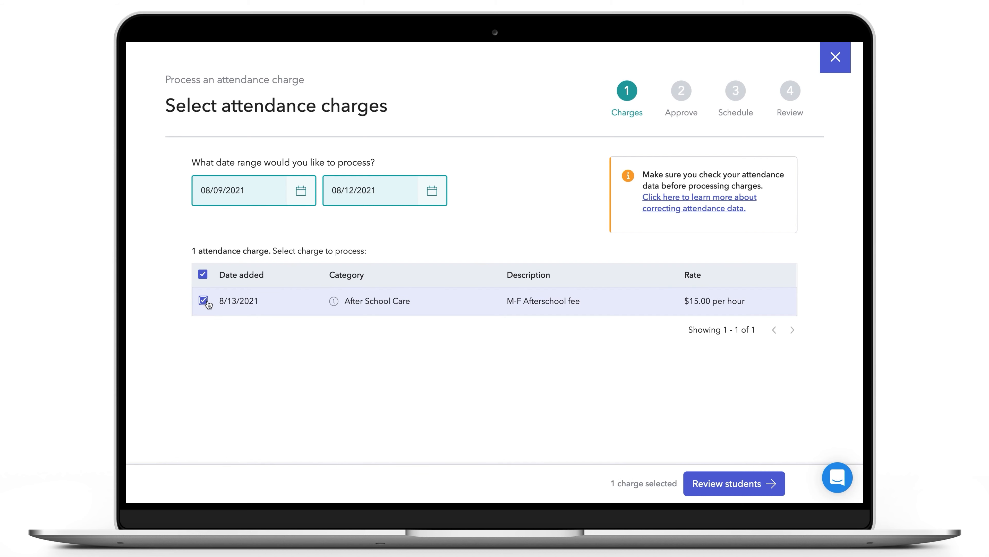
pyautogui.click(725, 485)
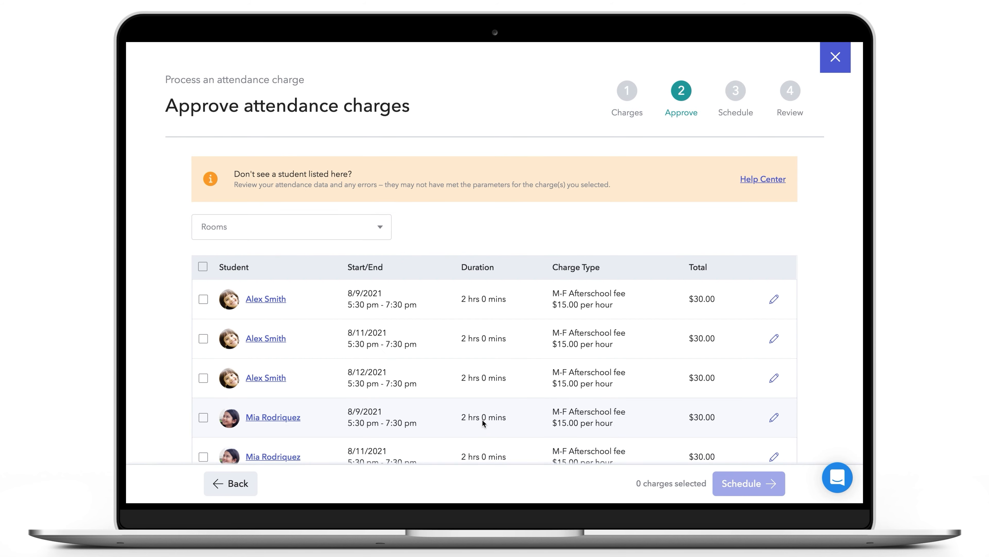
# Approve the first listed student's three charges for 8/9, 8/11 and 8/12/2021 and proceed to scheduling
pyautogui.scroll(-3, 483, 420)
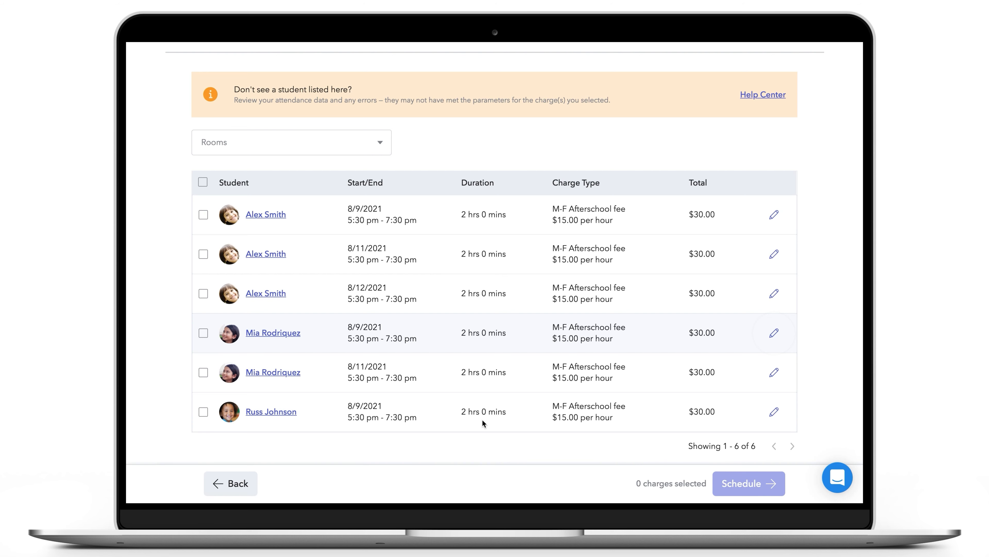
pyautogui.scroll(3, 482, 419)
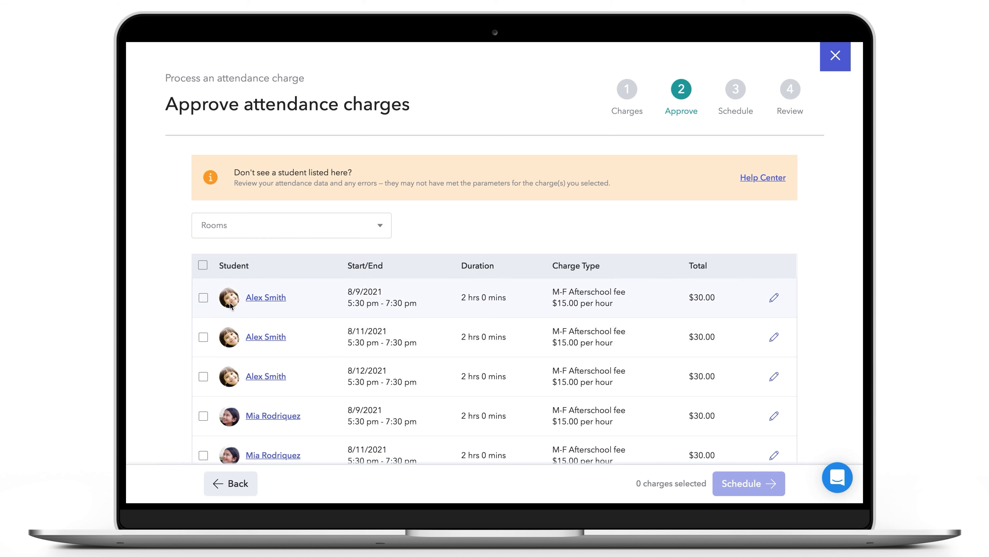
pyautogui.click(204, 299)
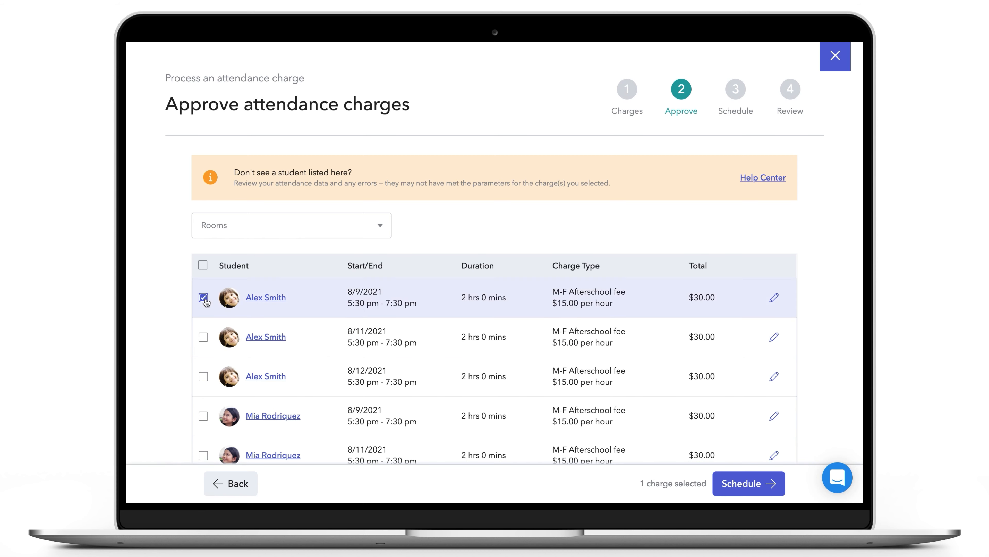
pyautogui.click(203, 337)
pyautogui.click(203, 377)
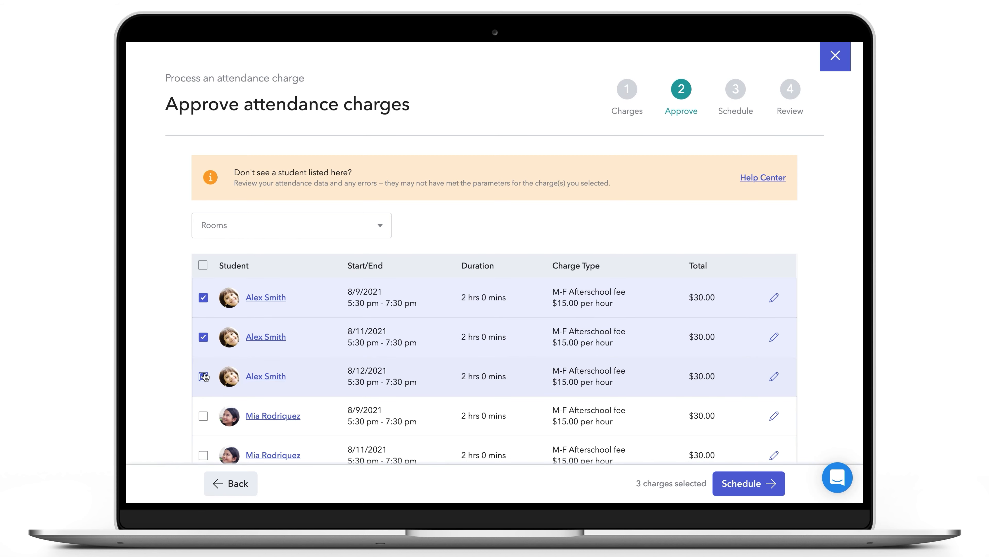
pyautogui.click(746, 484)
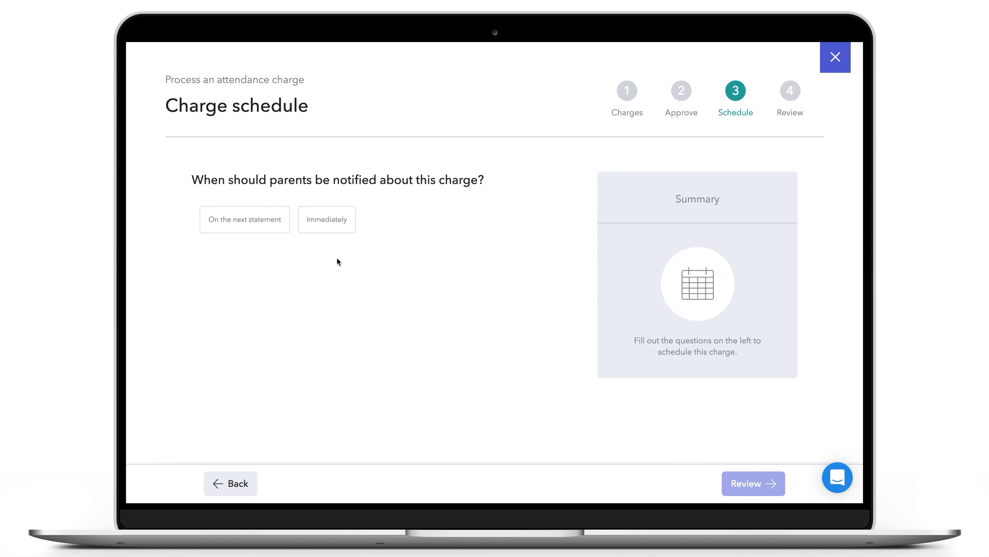
# Schedule the charges with immediate parent notification and an 8/18/2021 due date, and continue to the final review
pyautogui.click(331, 225)
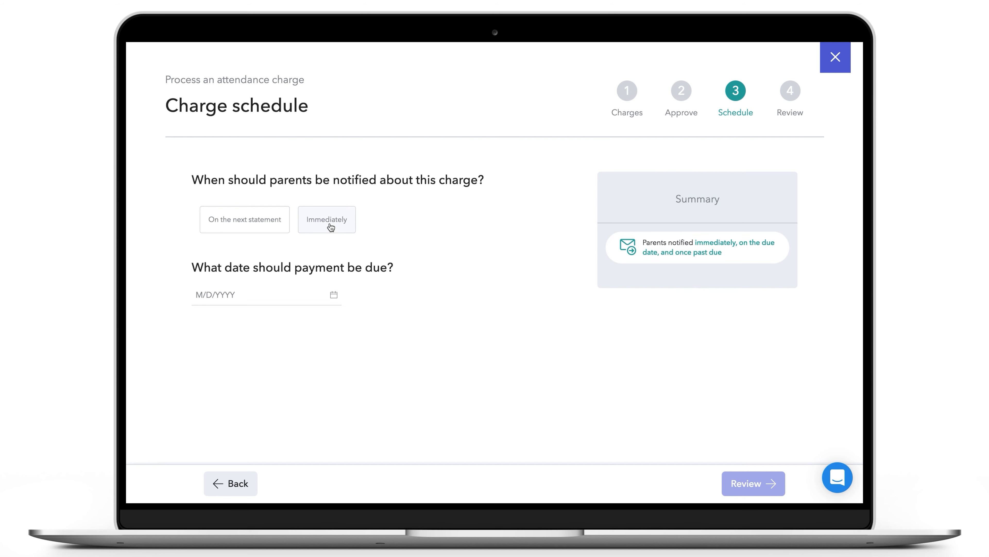
pyautogui.click(333, 294)
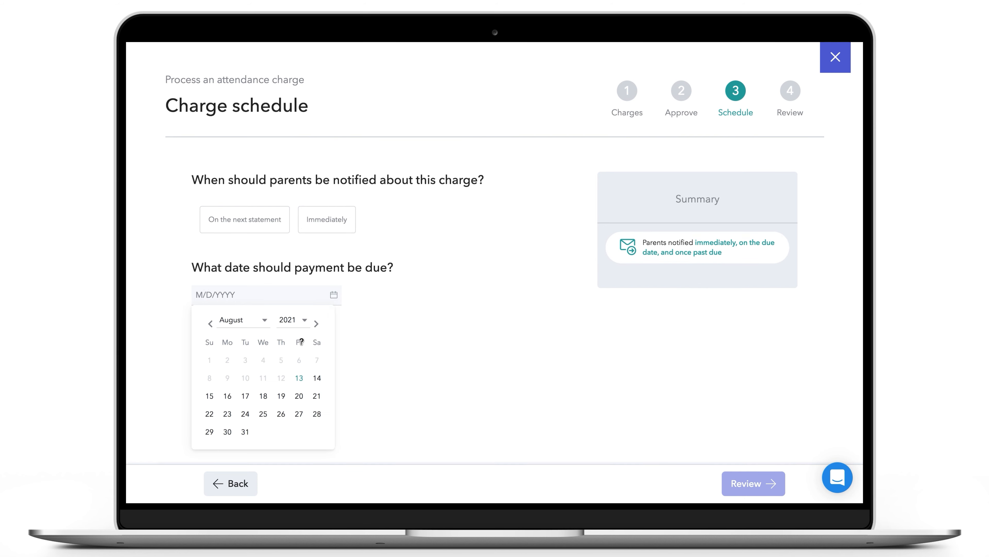
pyautogui.click(263, 396)
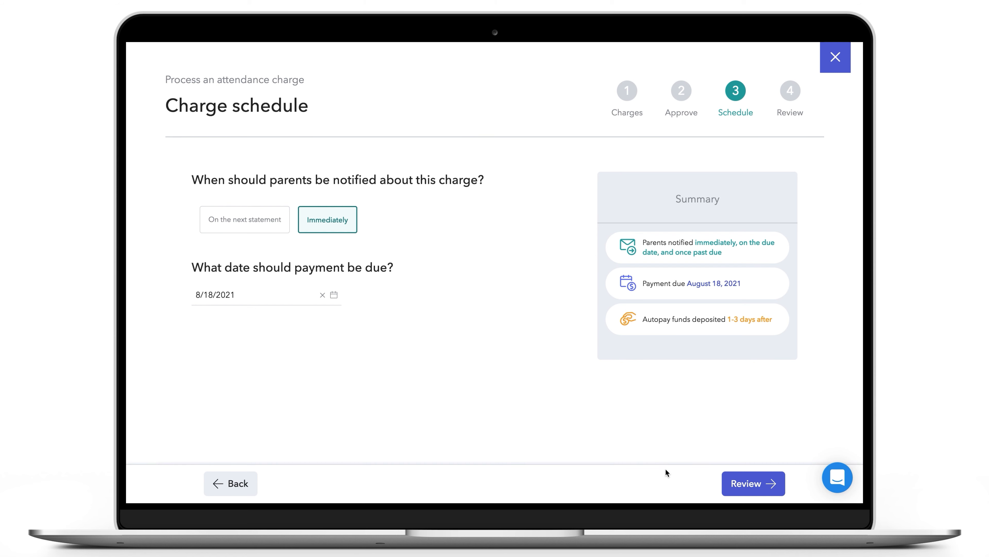
pyautogui.click(738, 484)
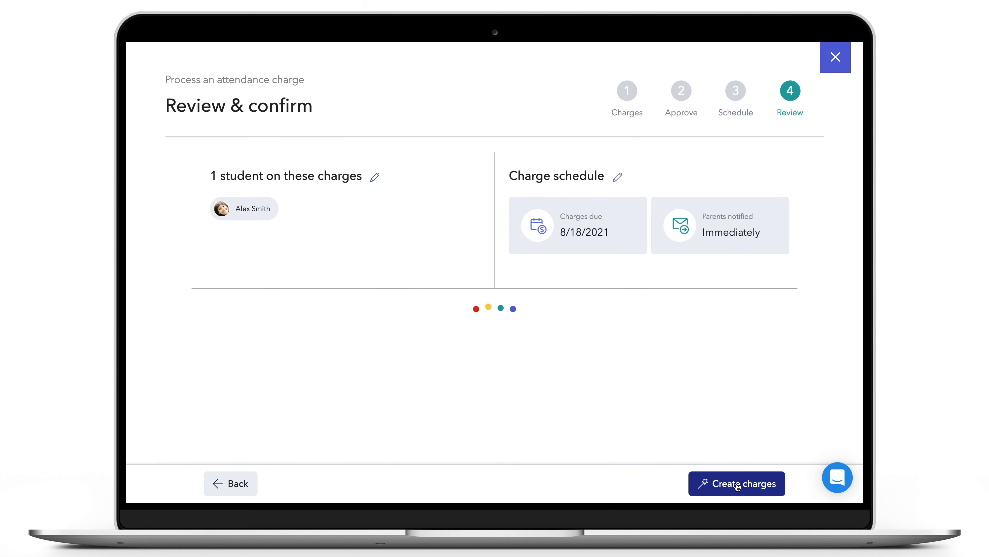
# Review the preview of the parents' email notice and create the attendance charges
pyautogui.scroll(-5, 723, 432)
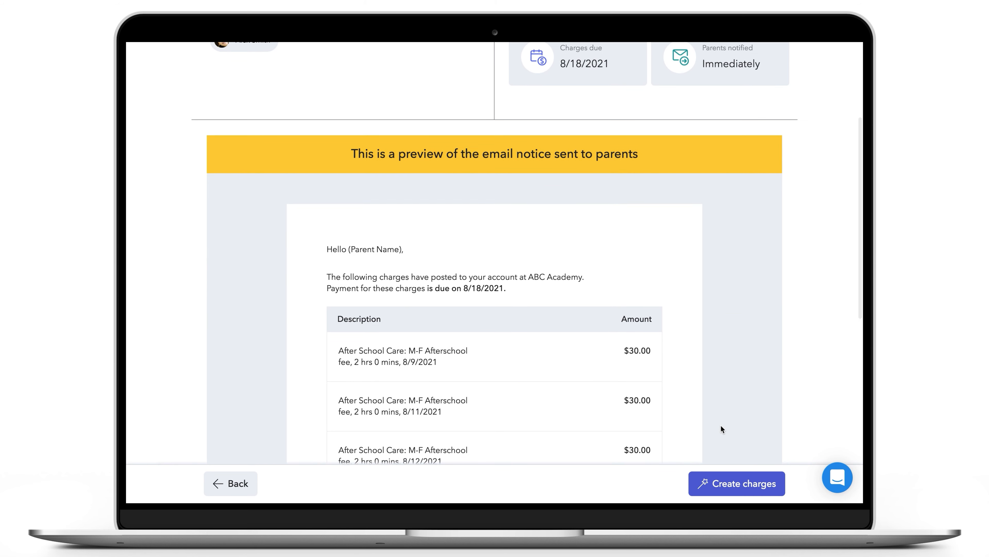
pyautogui.scroll(-4, 721, 426)
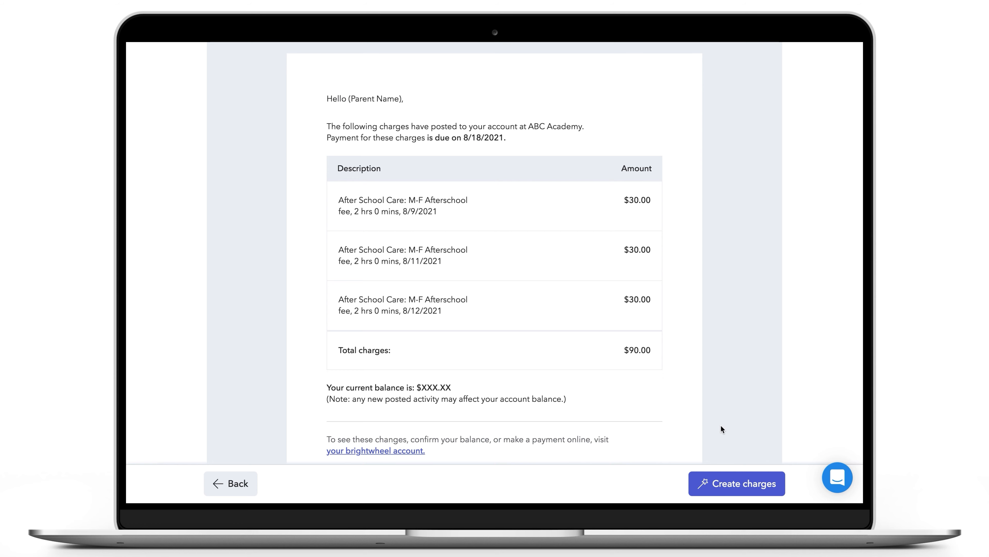
pyautogui.click(756, 488)
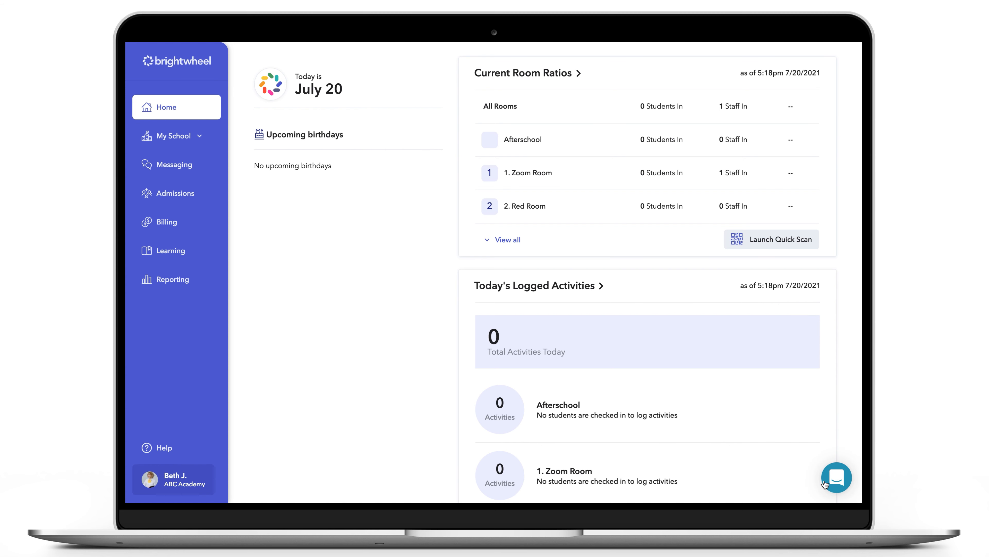
# Open the web support chat and the mobile app's customer service messaging from its help section
pyautogui.click(836, 477)
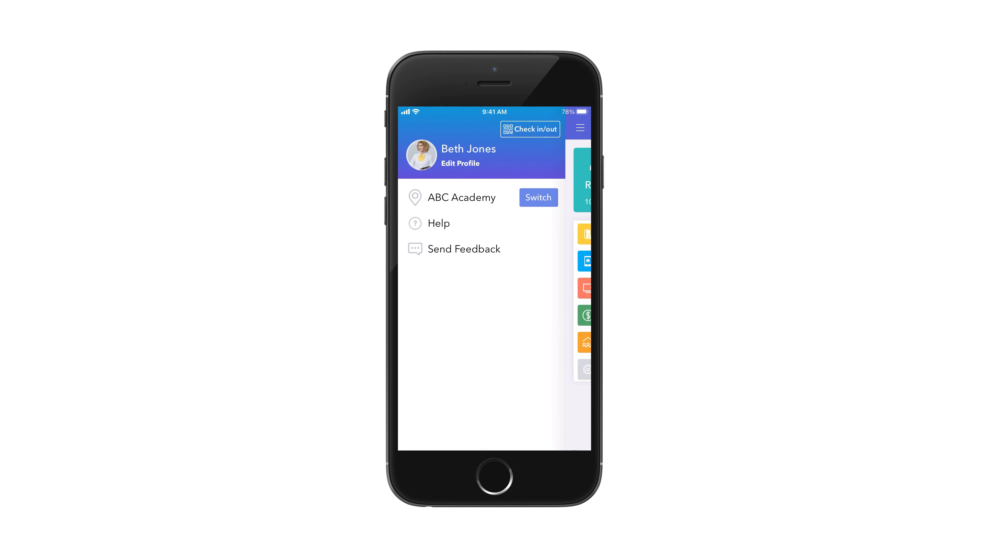
pyautogui.click(438, 223)
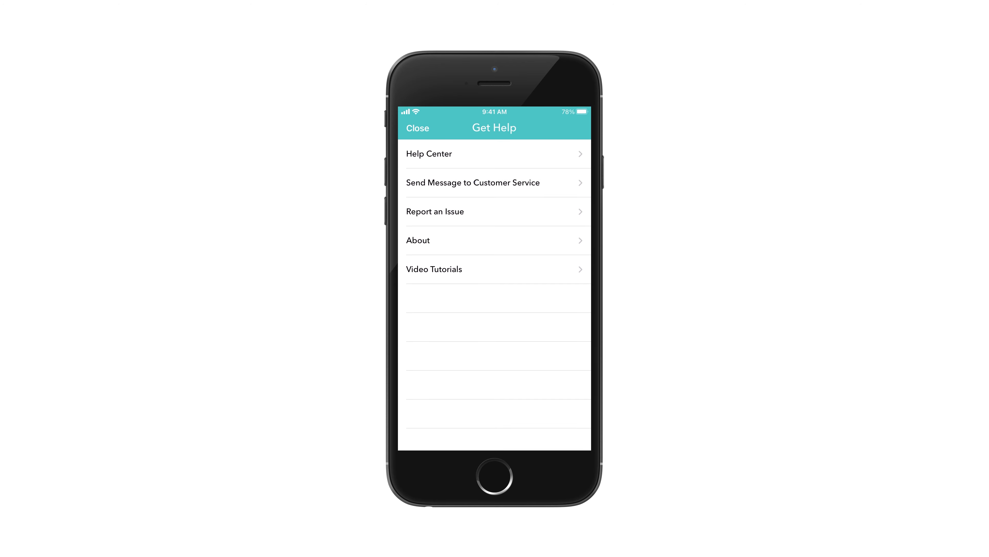
pyautogui.click(475, 181)
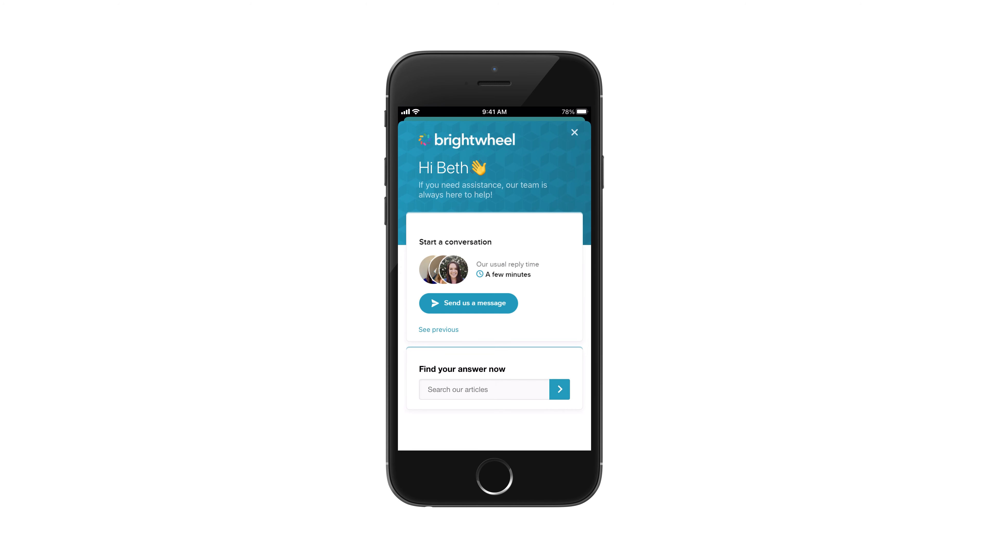